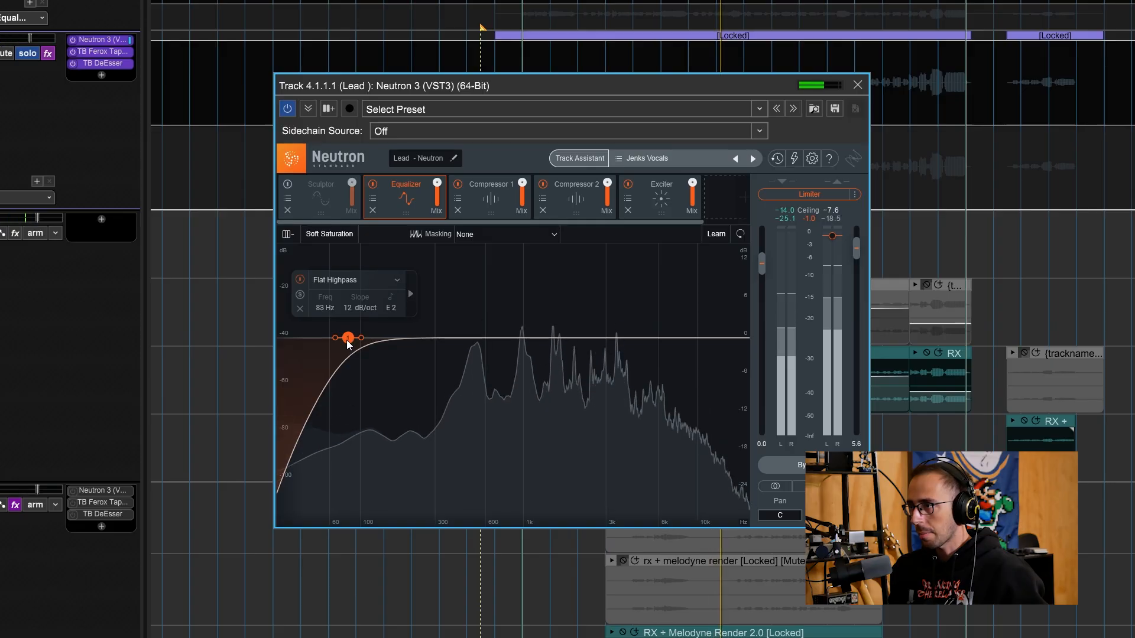
# Sweep the lead vocal's high-pass up to 415 Hz, then settle the cutoff at 100 Hz.
pyautogui.moveTo(347, 339); pyautogui.dragTo(456, 331)
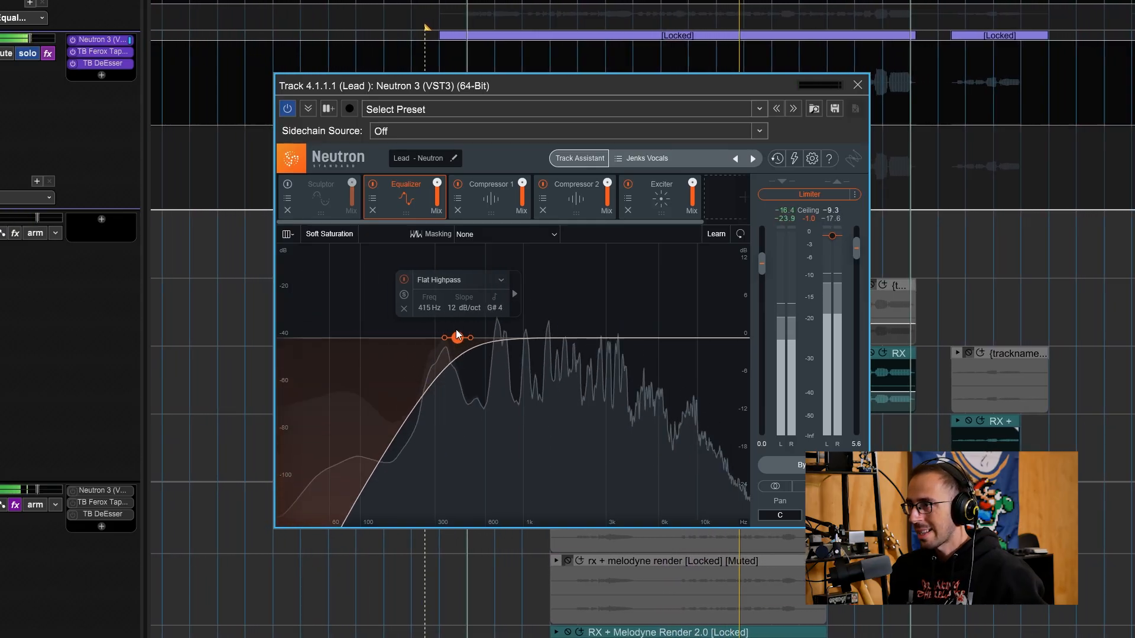
pyautogui.moveTo(456, 330); pyautogui.dragTo(361, 346)
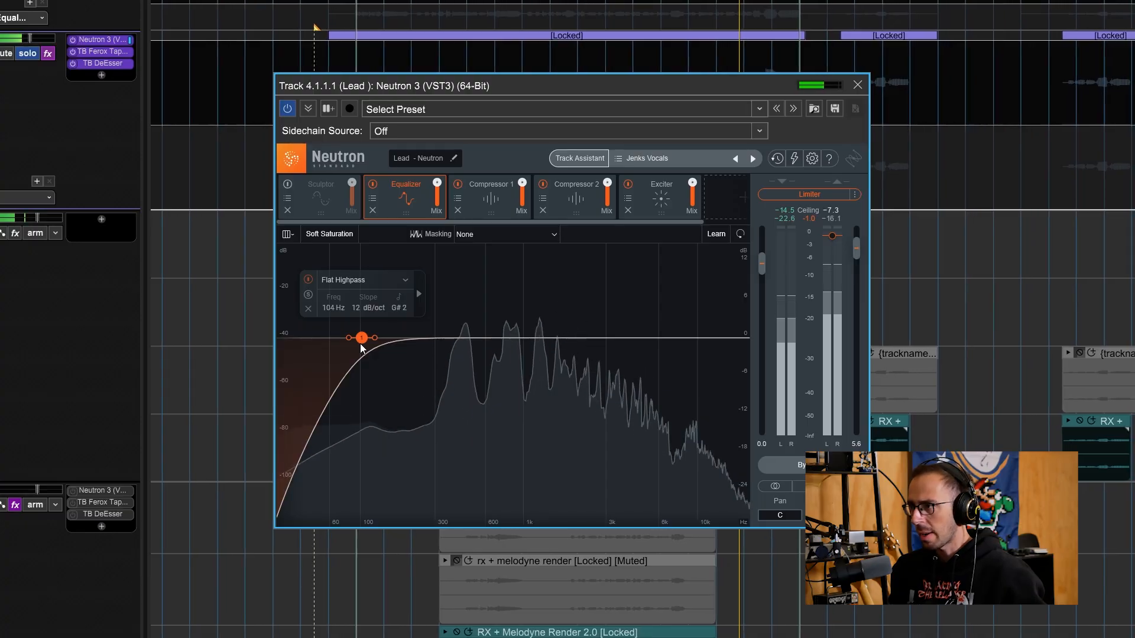
pyautogui.moveTo(361, 346); pyautogui.dragTo(359, 349)
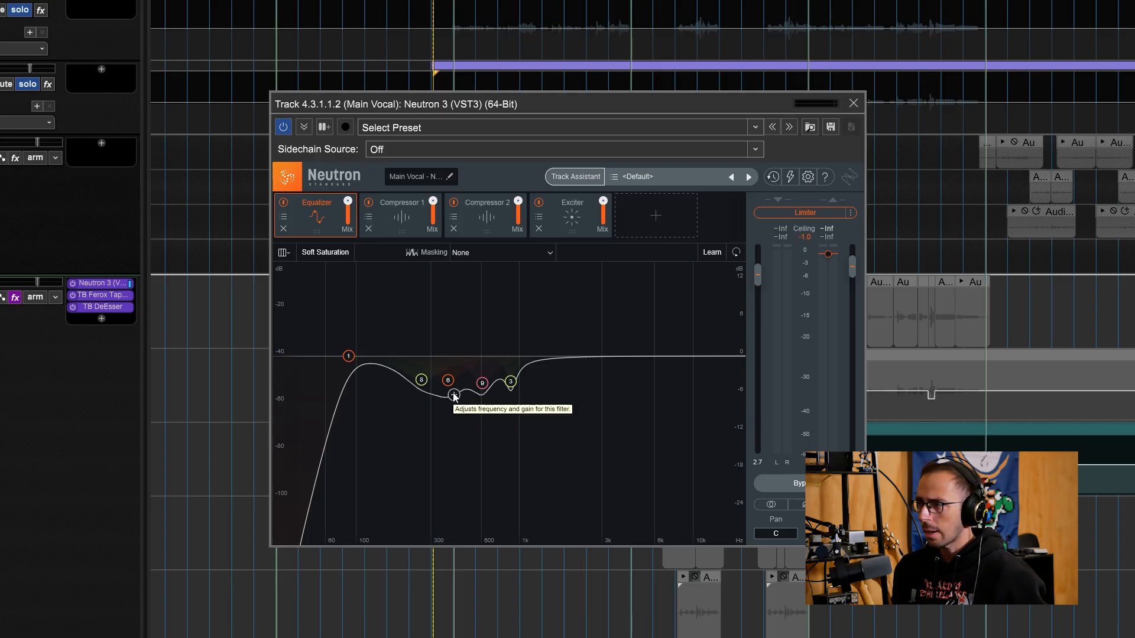
# Play the Main Vocal, A/B the Equalizer off and on, then select the 266 Hz cut band.
pyautogui.press('space')
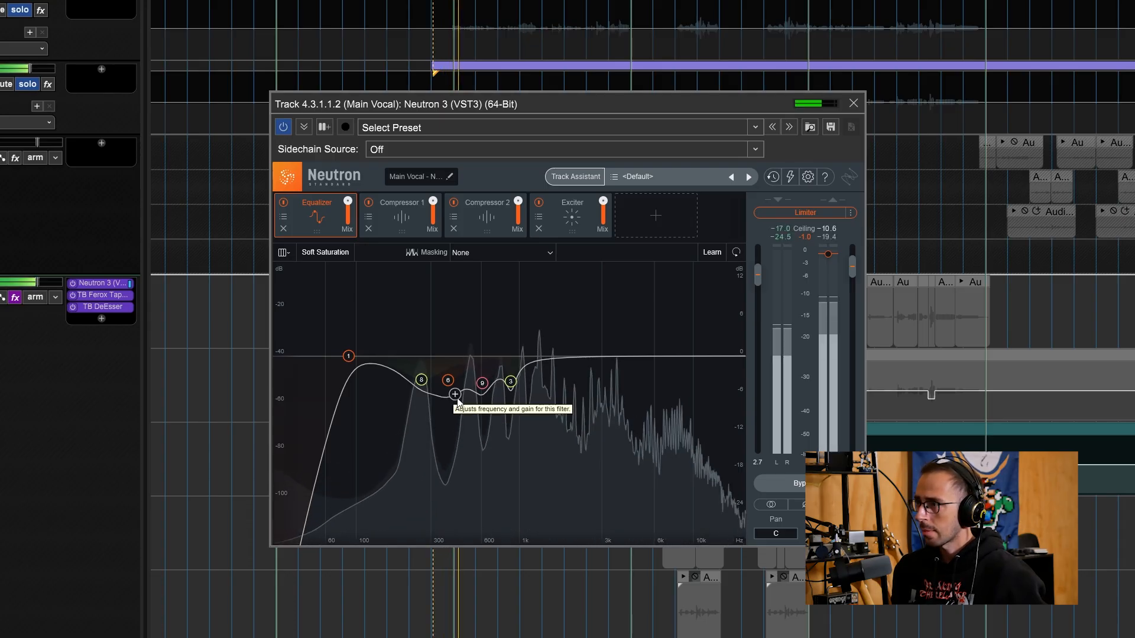
pyautogui.click(285, 203)
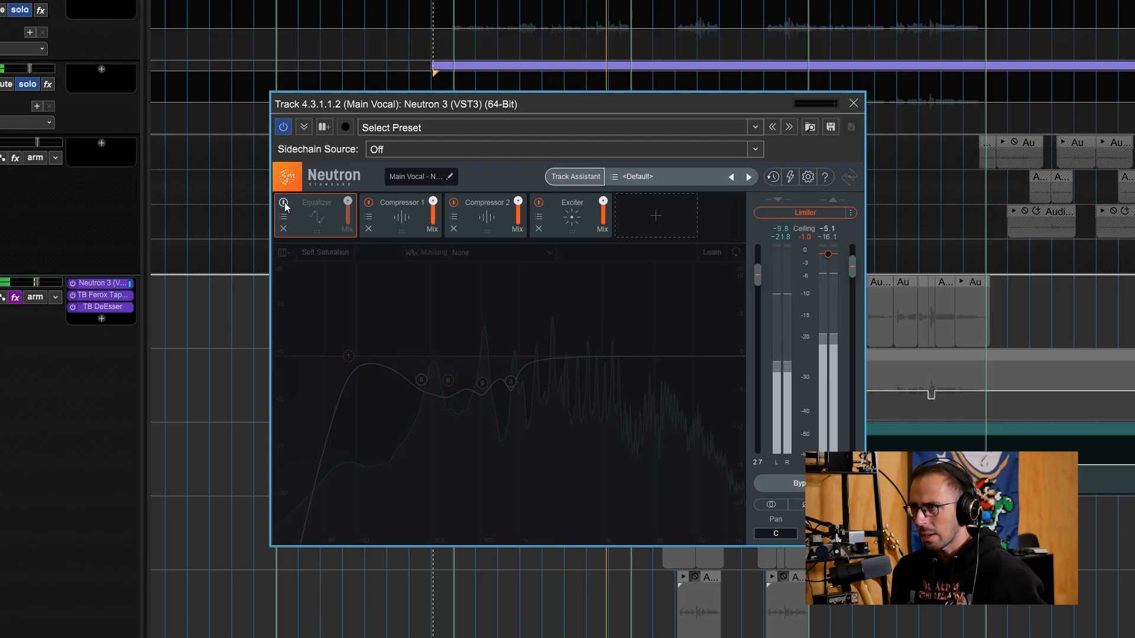
pyautogui.click(284, 202)
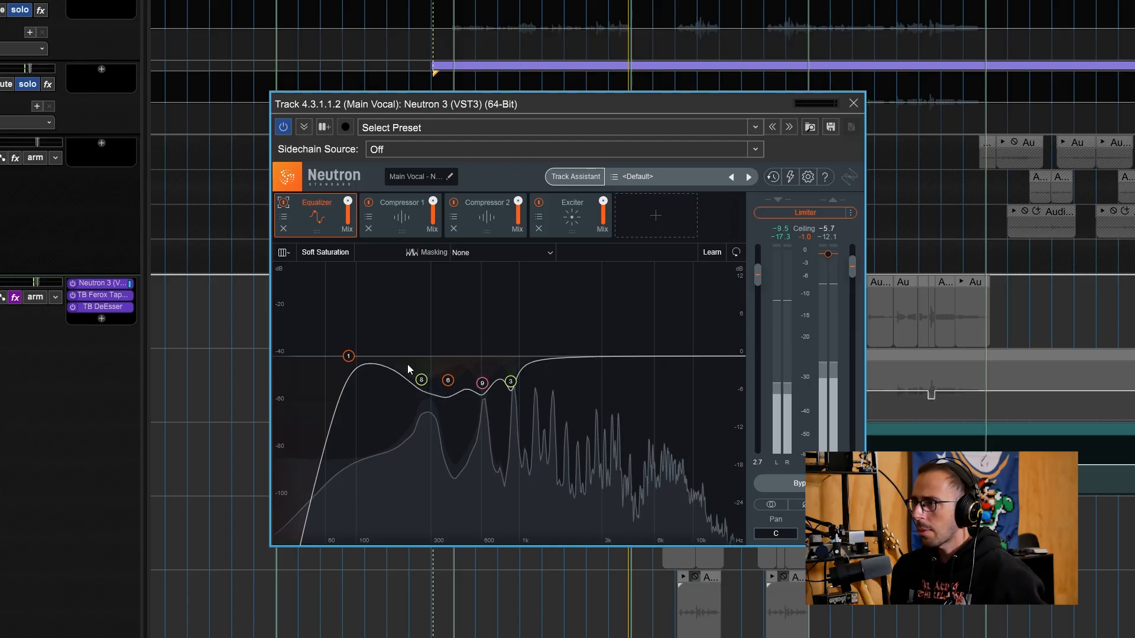
pyautogui.click(422, 379)
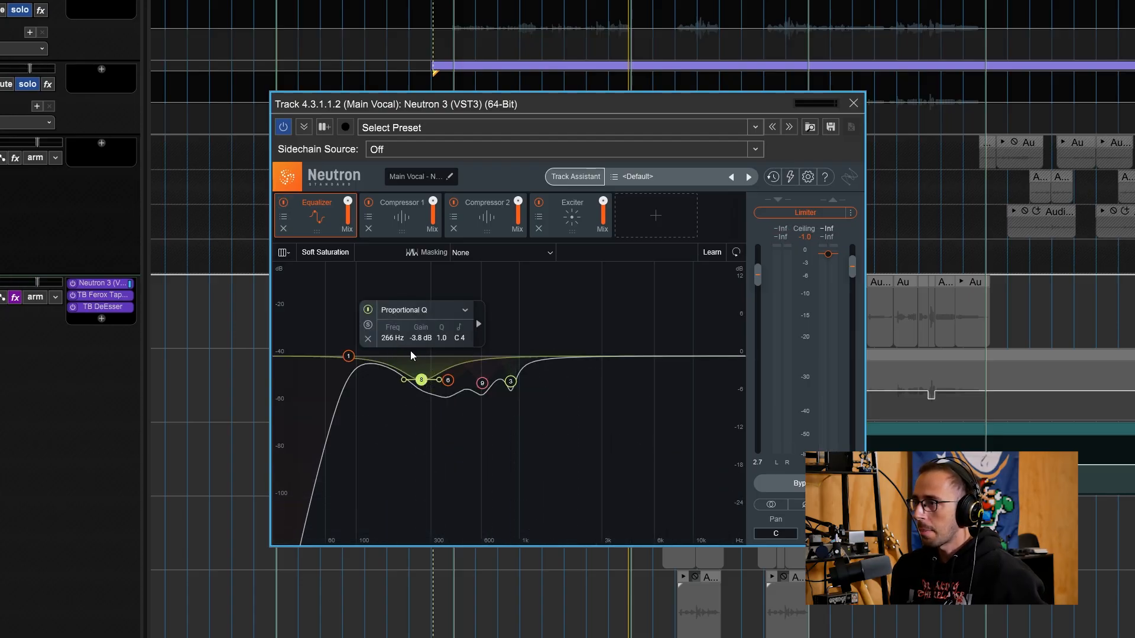
pyautogui.click(448, 380)
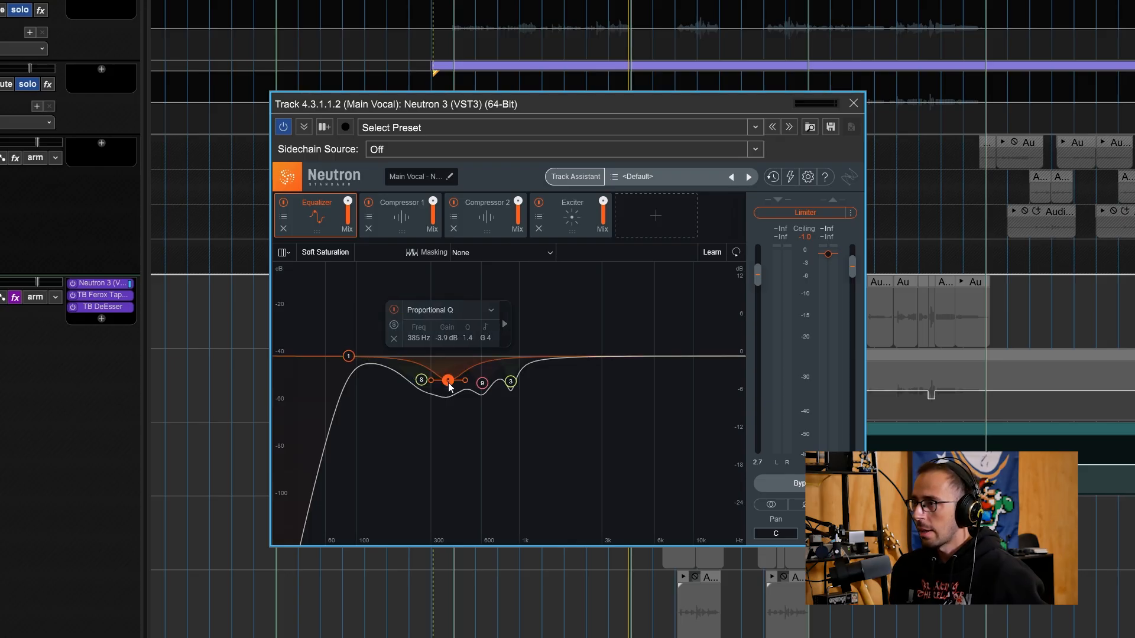
pyautogui.click(482, 383)
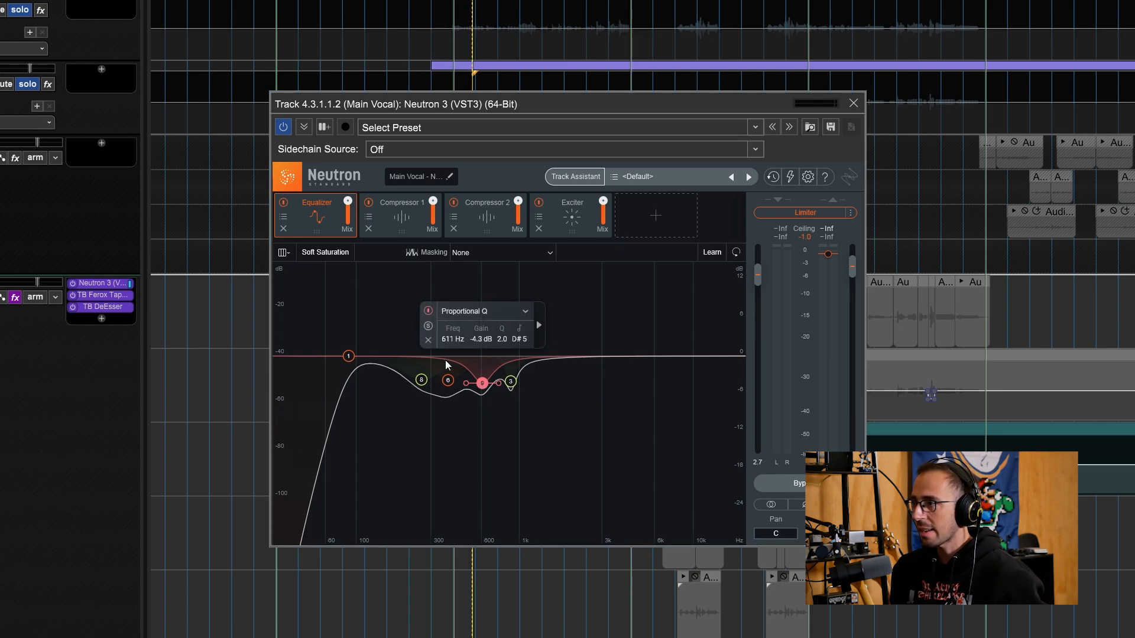
pyautogui.click(429, 327)
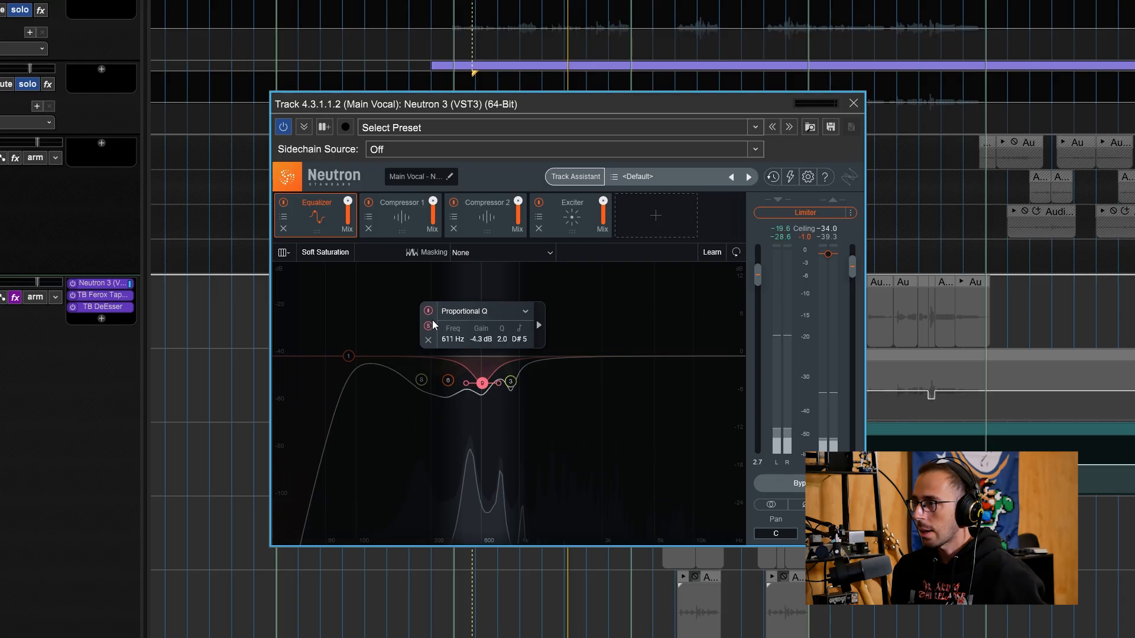
pyautogui.click(430, 326)
pyautogui.click(511, 382)
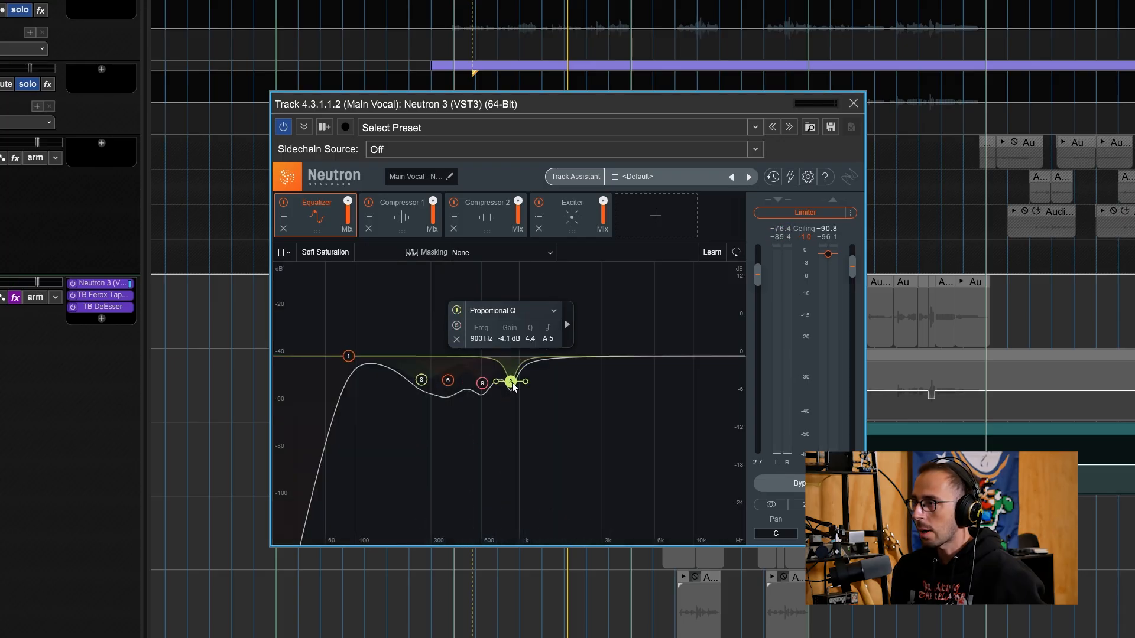
pyautogui.click(457, 326)
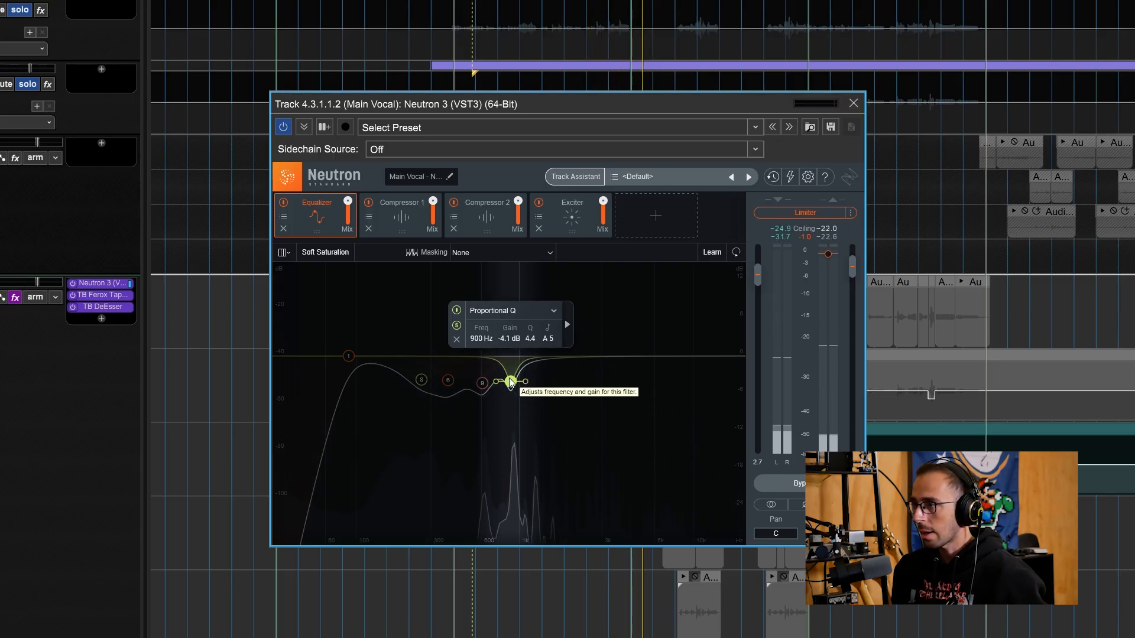
pyautogui.click(457, 326)
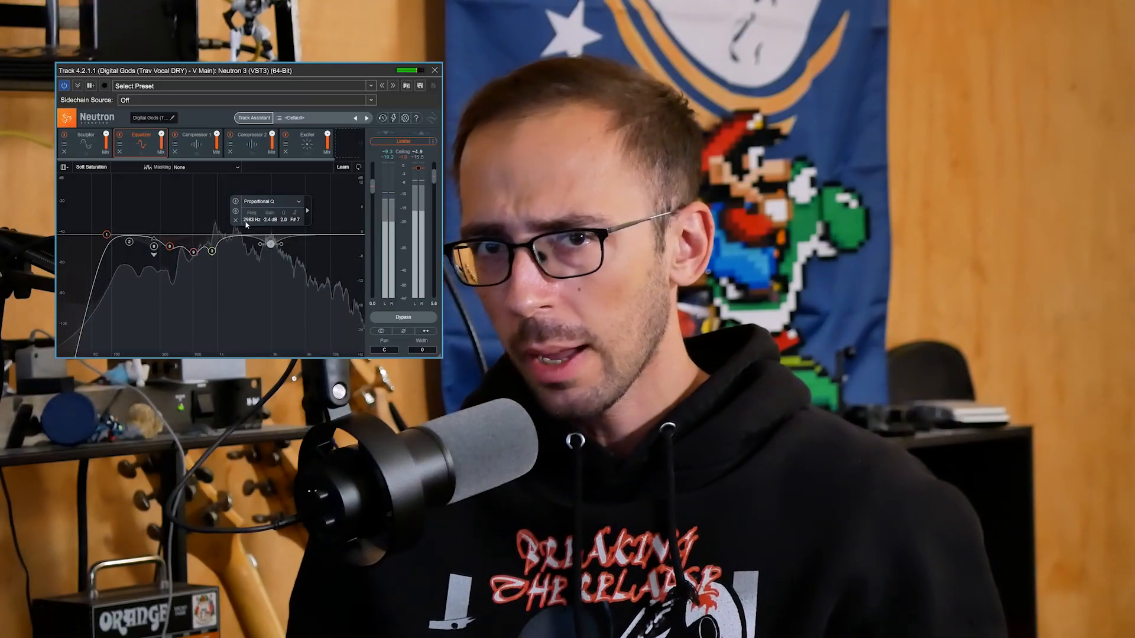
# Solo the selected EQ band briefly, then enable processing for that band.
pyautogui.click(237, 214)
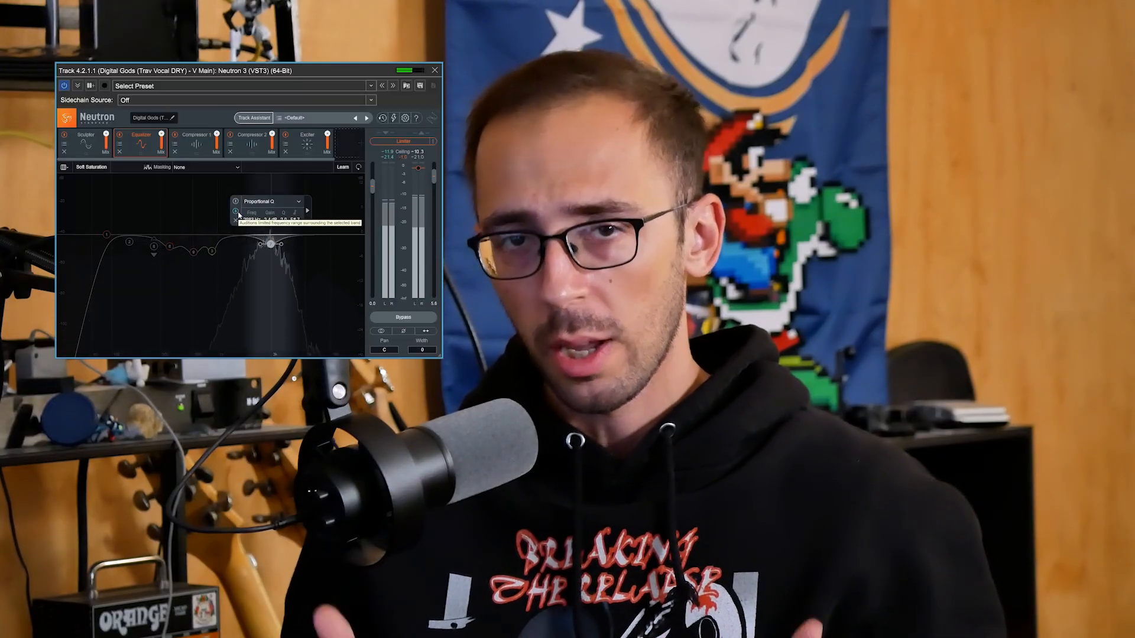
pyautogui.click(236, 211)
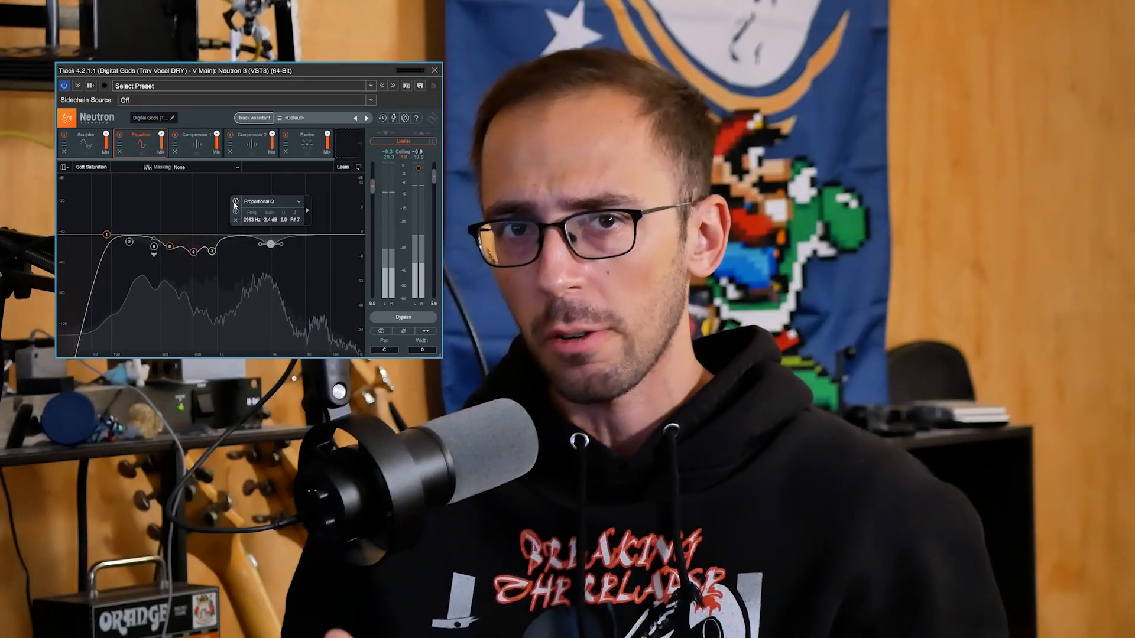
pyautogui.click(235, 205)
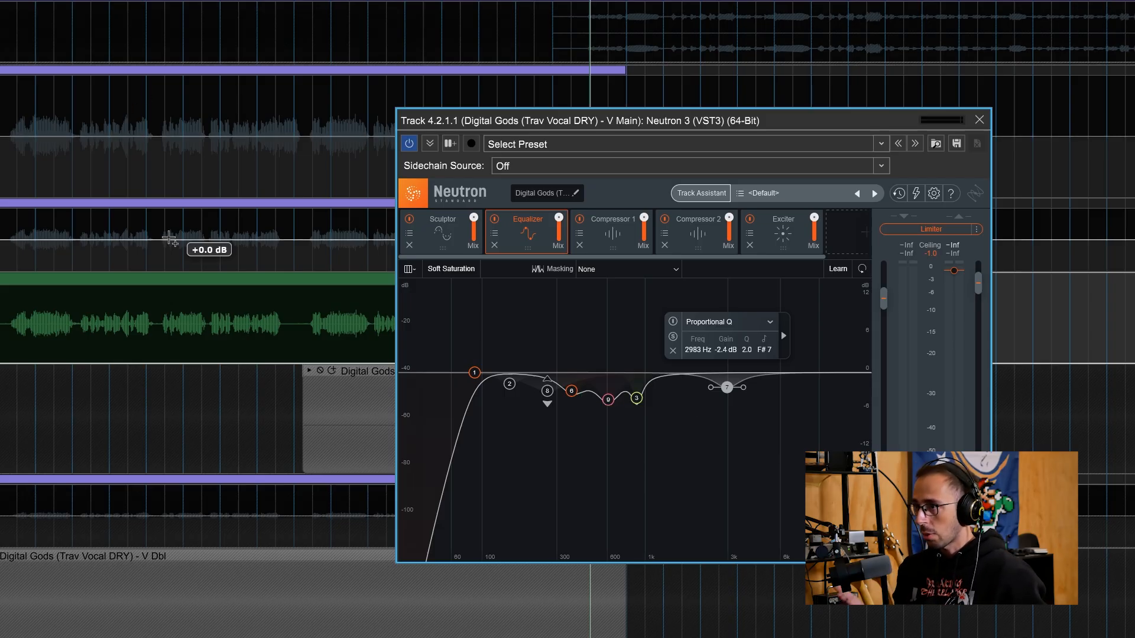
# Play the dry vocal, solo the 2983 Hz band to audition it, then switch that cut on.
pyautogui.press('space')
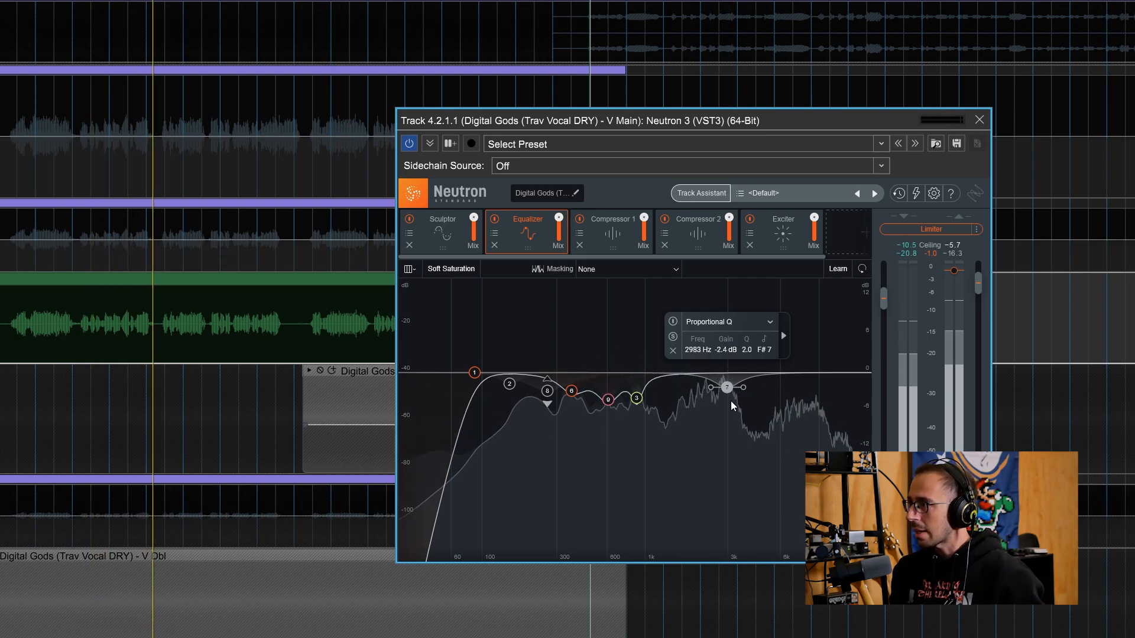
pyautogui.click(677, 339)
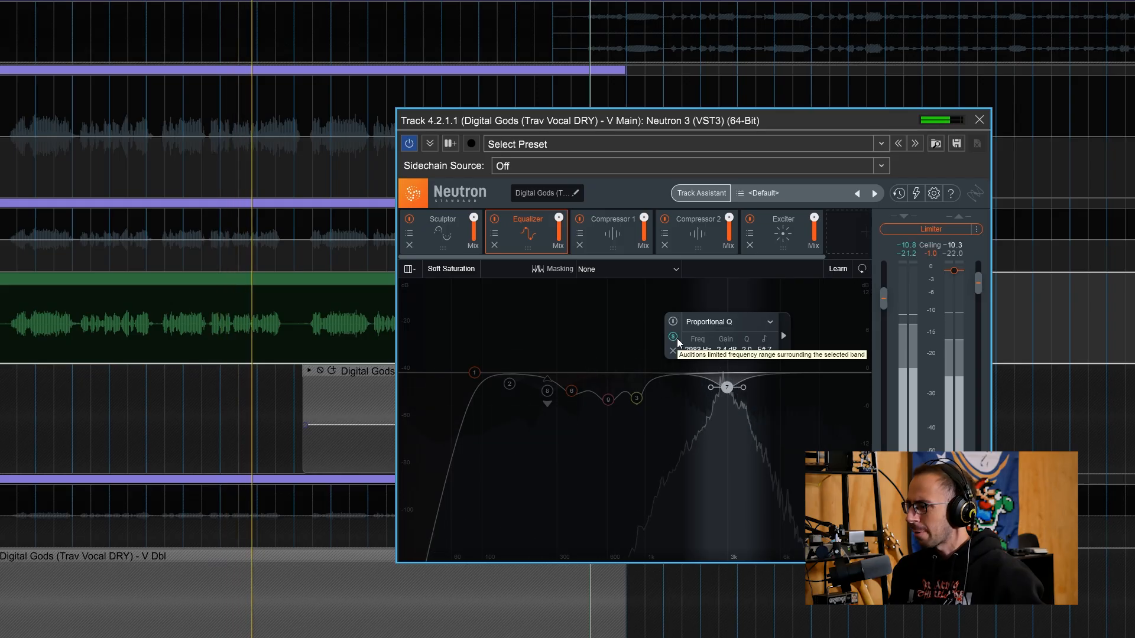
pyautogui.click(676, 338)
pyautogui.click(673, 322)
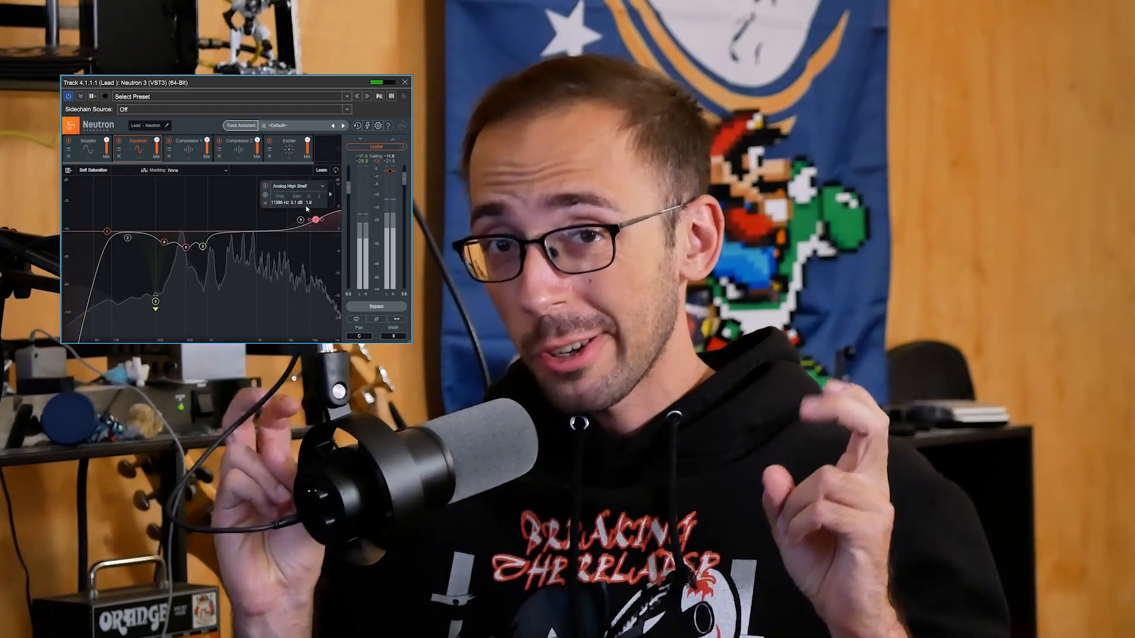
# Raise the high-shelf boost slightly and lower the bell boost to 3.6 dB.
pyautogui.moveTo(318, 224); pyautogui.dragTo(317, 219)
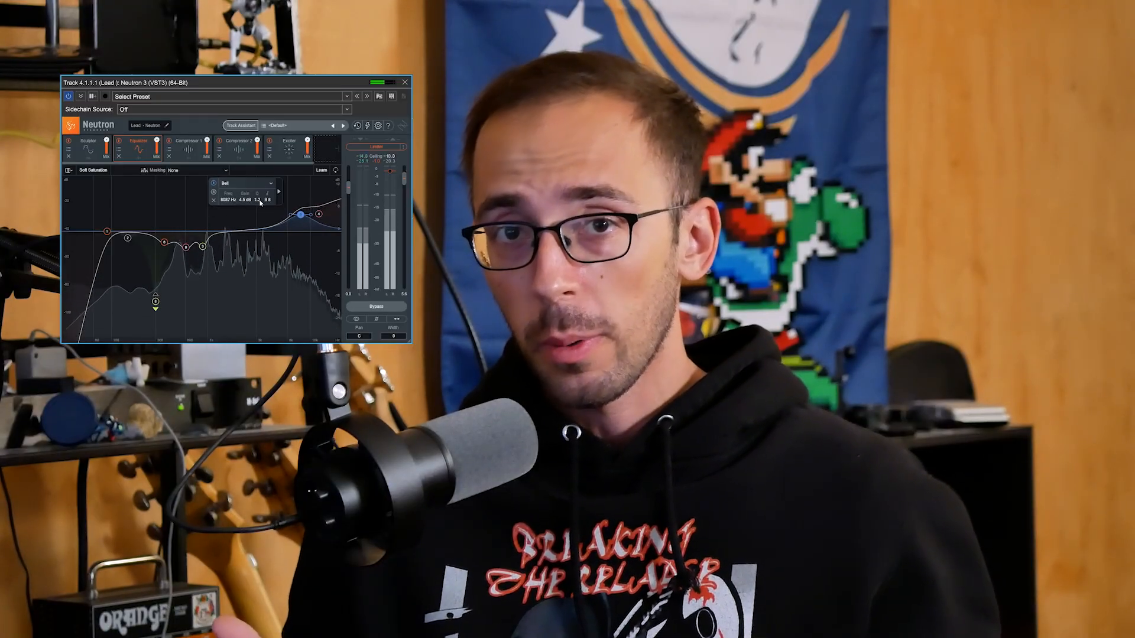
pyautogui.moveTo(246, 203); pyautogui.dragTo(248, 204)
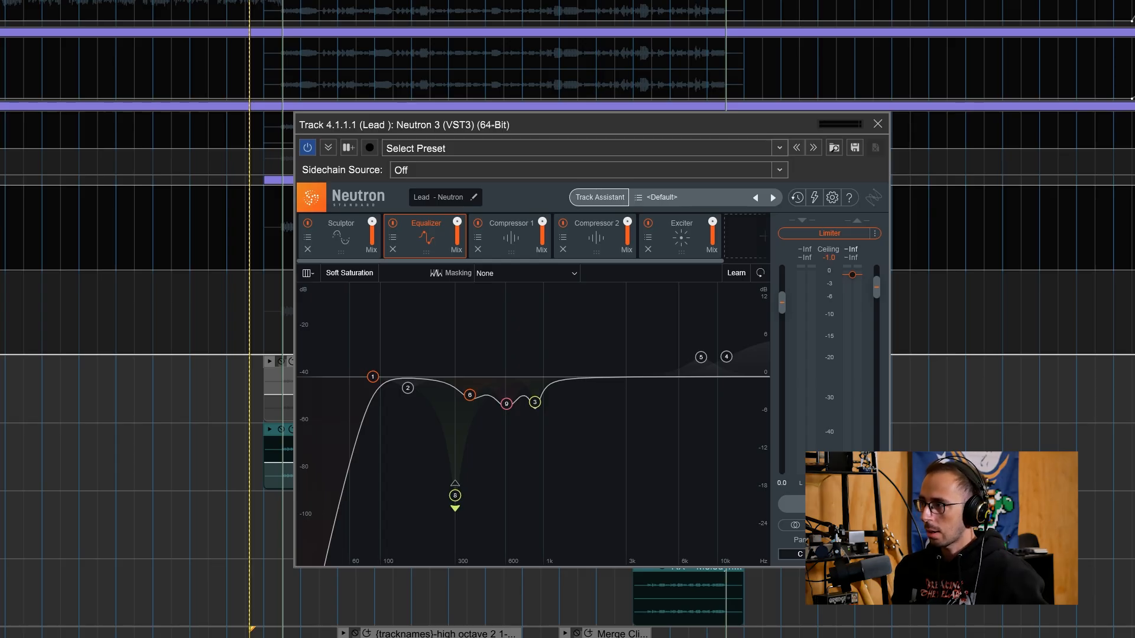
# During playback, push the lead vocal's high shelf to 12211 Hz with a 4.6 dB boost.
pyautogui.press('space')
pyautogui.click(727, 358)
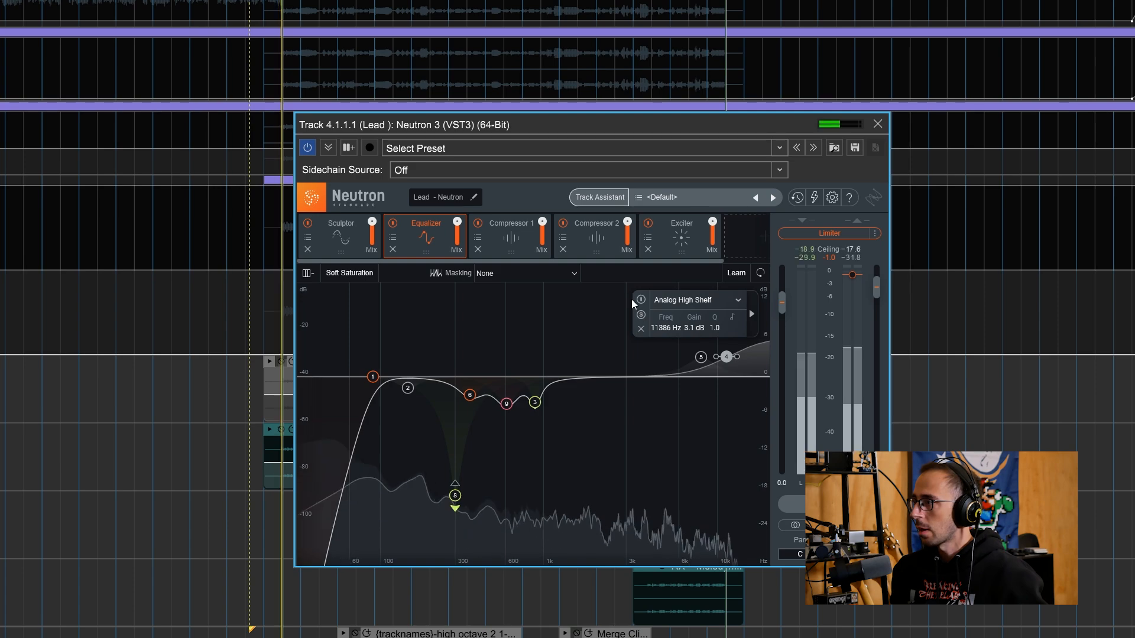
pyautogui.moveTo(724, 359); pyautogui.dragTo(729, 350)
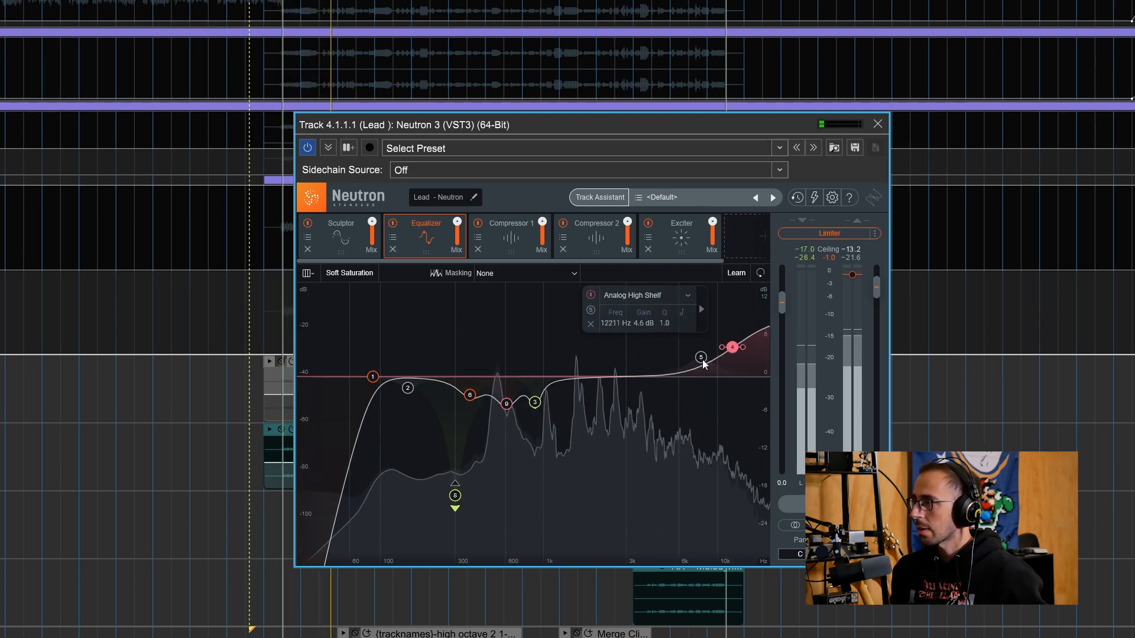
# Enable the 8087 Hz bell, boost it to 3.6 dB, A/B it, then stop playback.
pyautogui.click(700, 357)
pyautogui.click(554, 300)
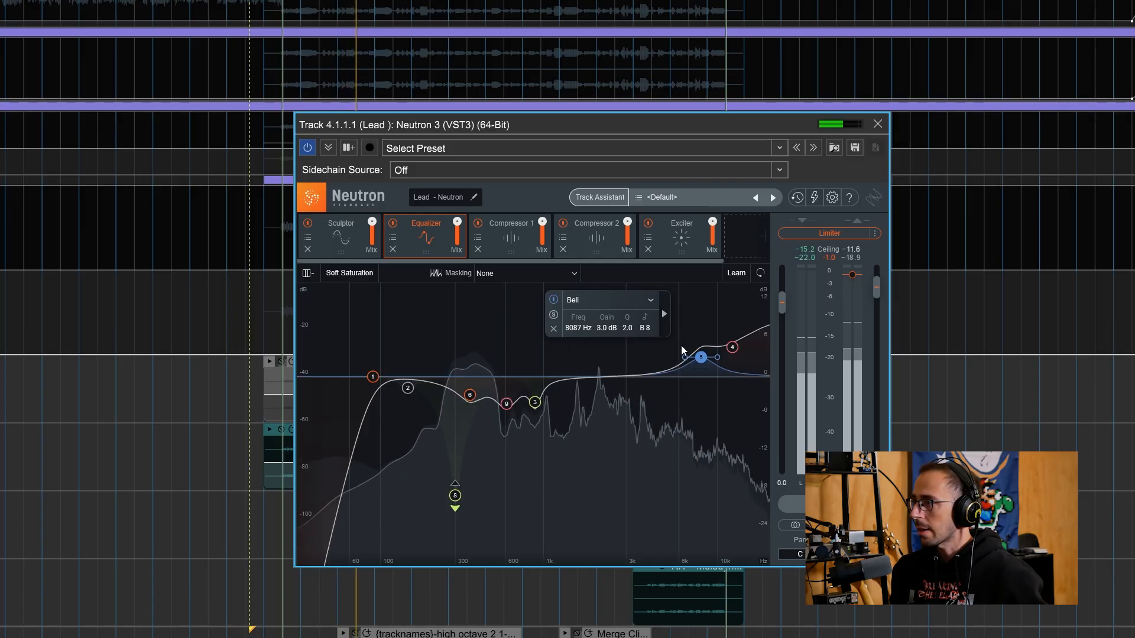
pyautogui.moveTo(604, 327)
pyautogui.mouseDown()
pyautogui.moveTo(631, 324)
pyautogui.moveTo(611, 327)
pyautogui.mouseUp()
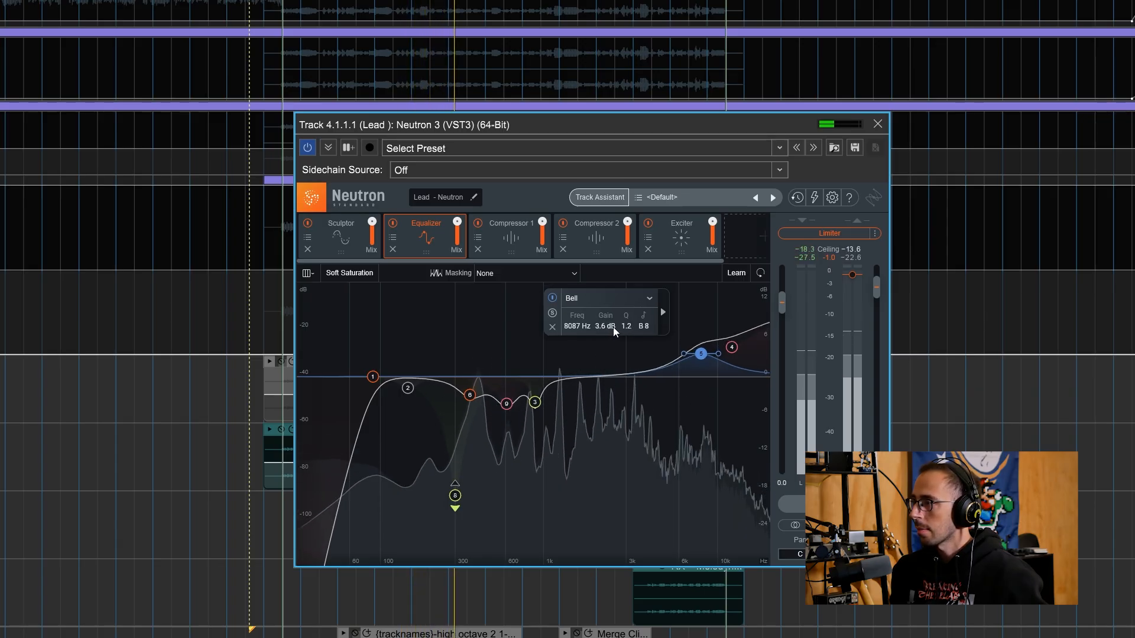
pyautogui.click(551, 299)
pyautogui.click(552, 298)
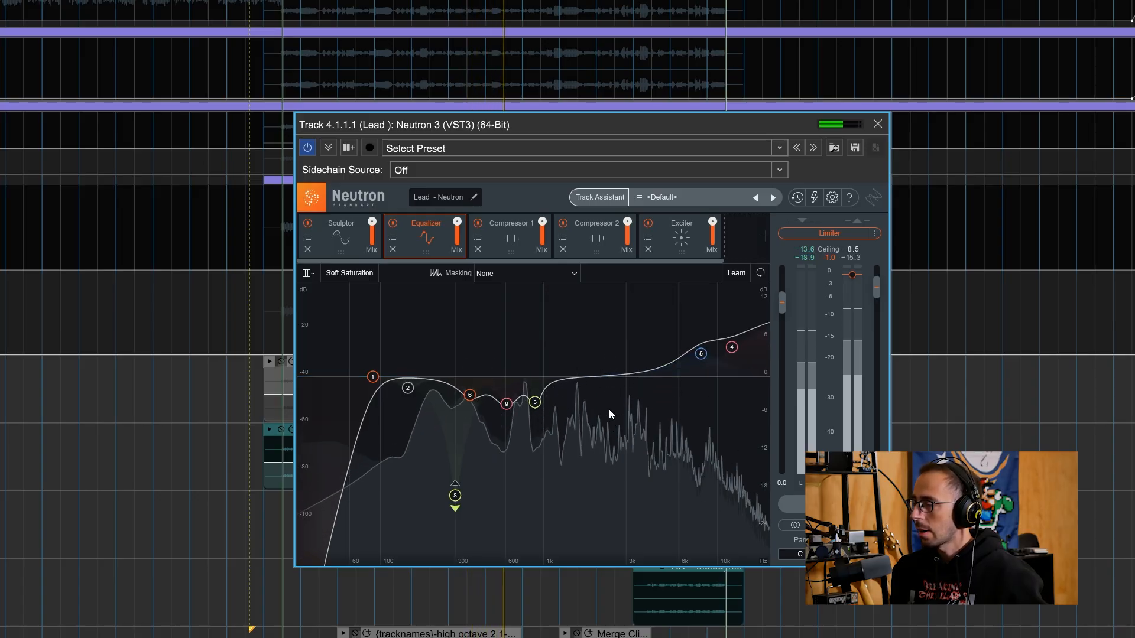
pyautogui.press('space')
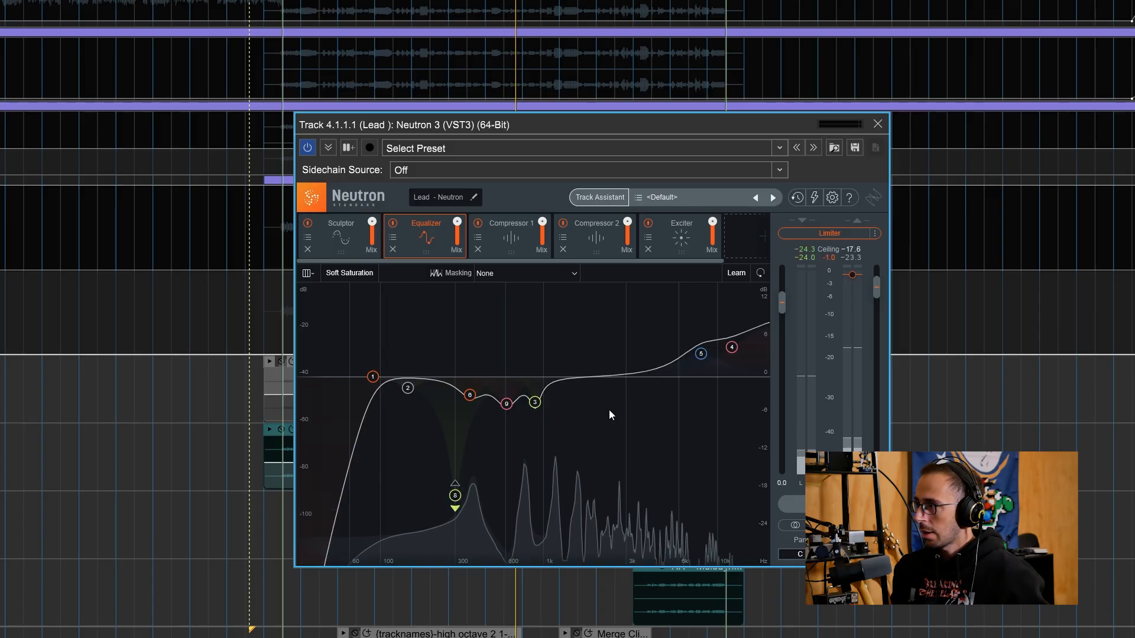
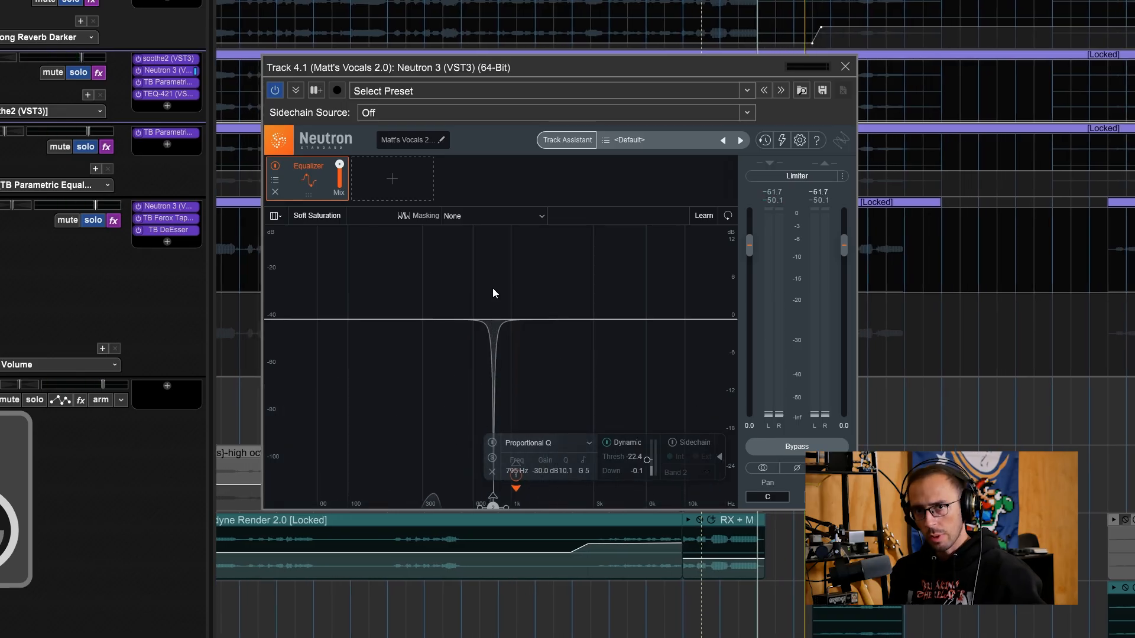
# Stop and restart playback to audition the narrow 795 Hz dynamic cut.
pyautogui.press('space')
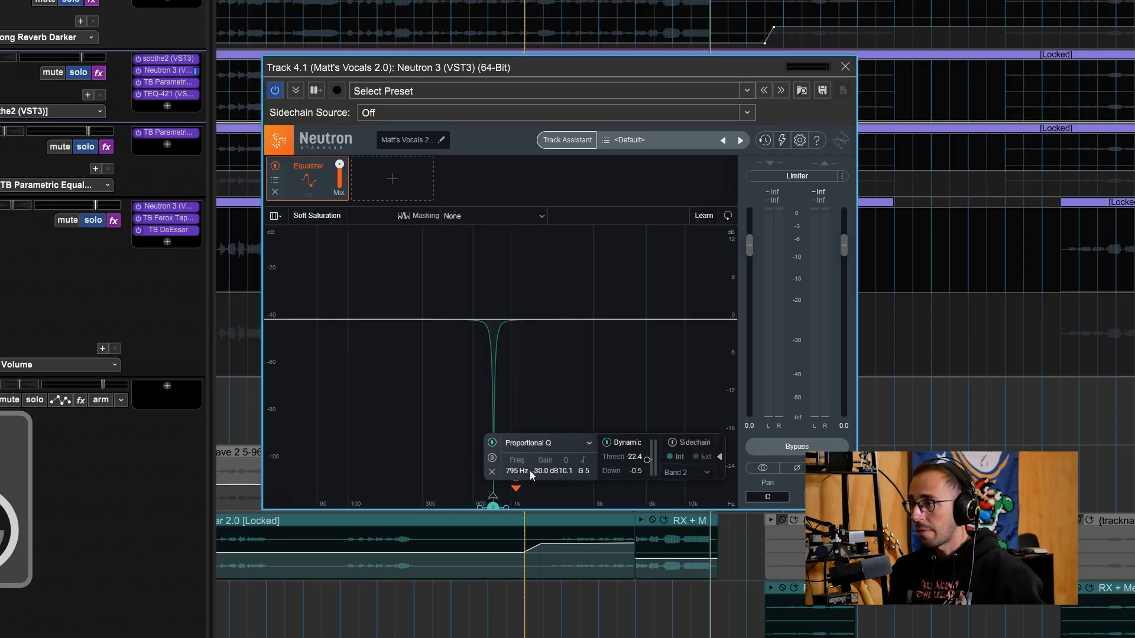
pyautogui.press('space')
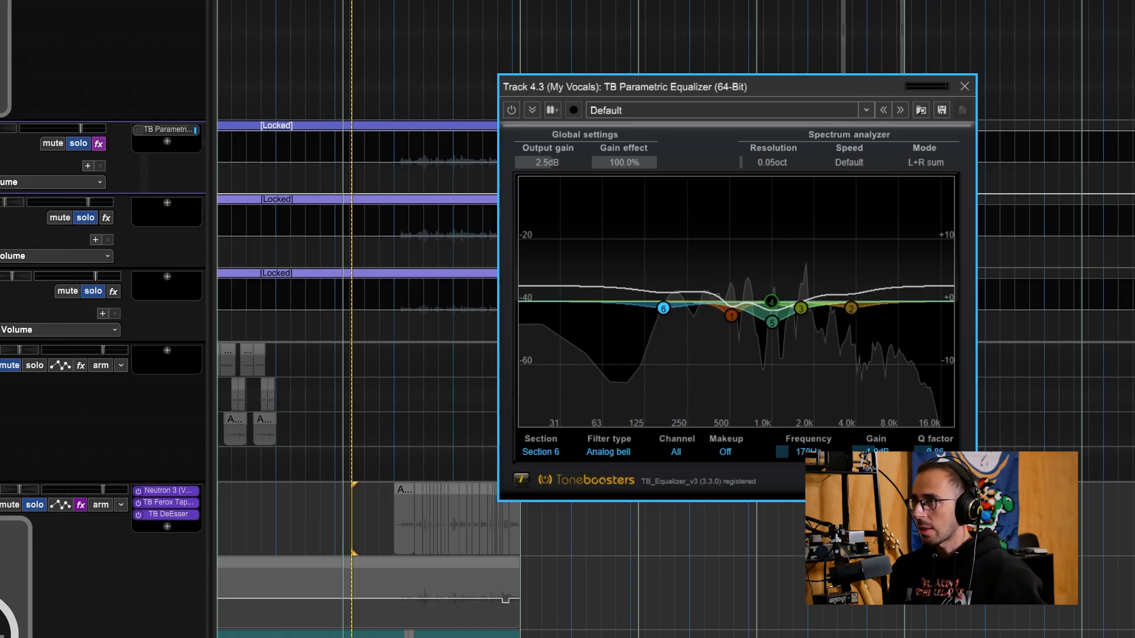
# Play the song from a chosen point, switch on the My Vocals ToneBoosters EQ, then stop.
pyautogui.click(296, 1)
pyautogui.press('space')
pyautogui.click(341, 2)
pyautogui.click(388, 1)
pyautogui.click(433, 1)
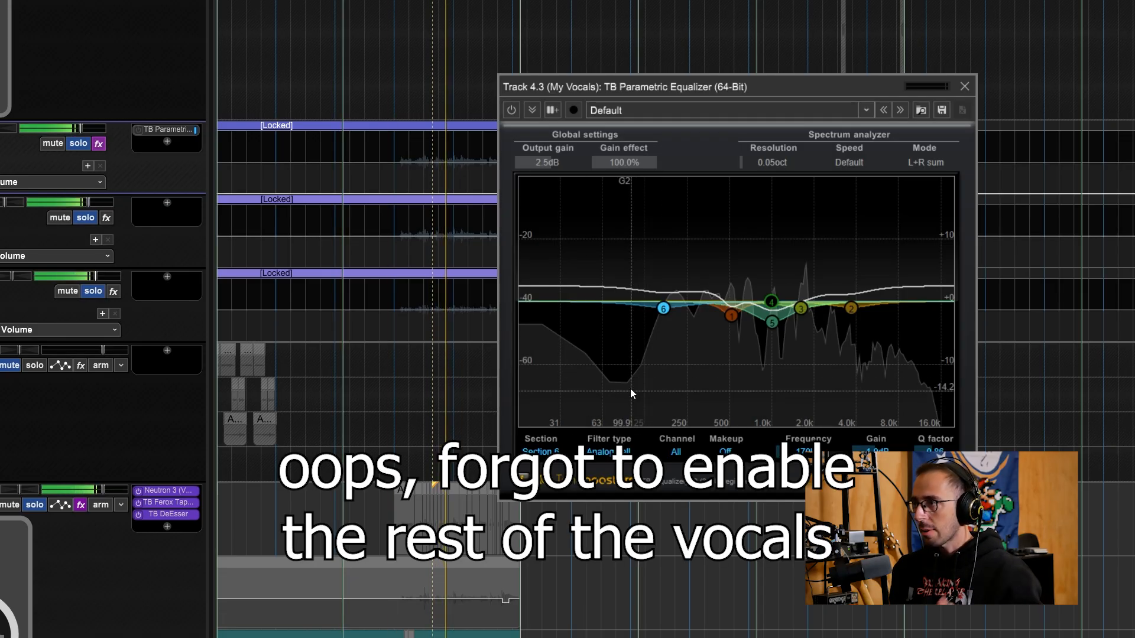
pyautogui.click(511, 110)
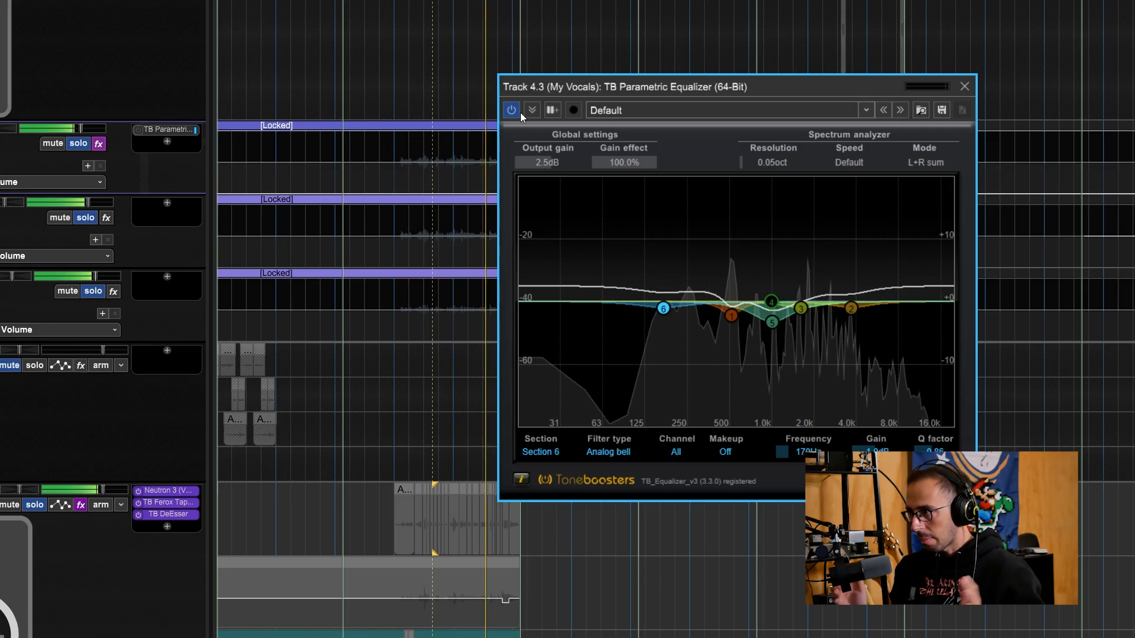
pyautogui.press('space')
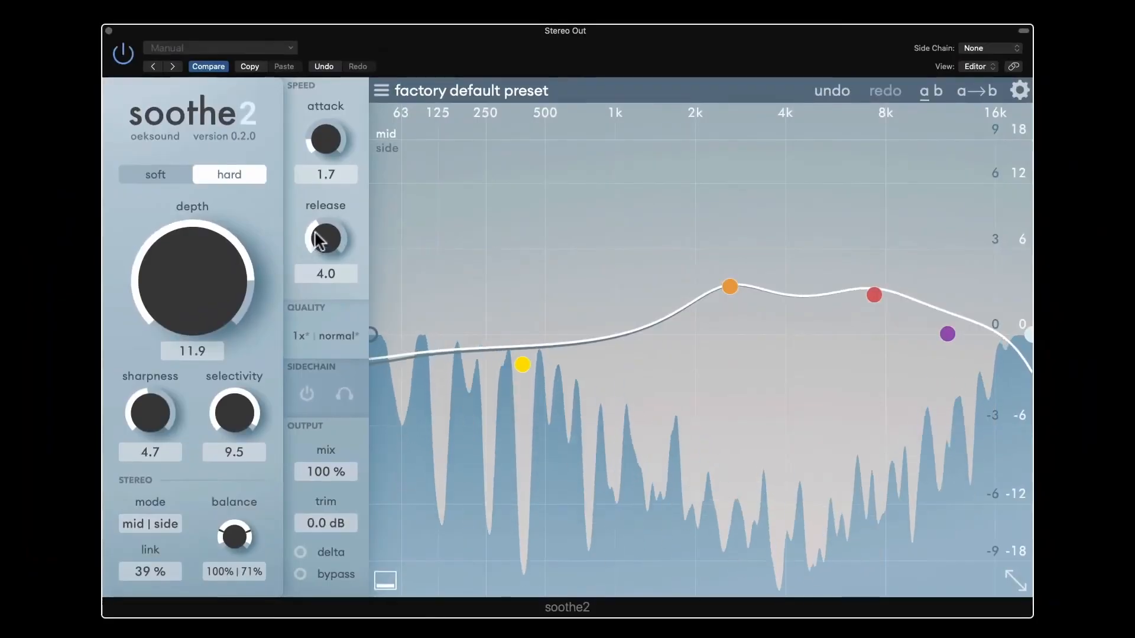
# Lower soothe2's depth to 1.5 on the main vocal and open its processing quality options.
pyautogui.moveTo(325, 239); pyautogui.dragTo(323, 187)
pyautogui.moveTo(228, 271); pyautogui.dragTo(234, 310)
pyautogui.click(326, 336)
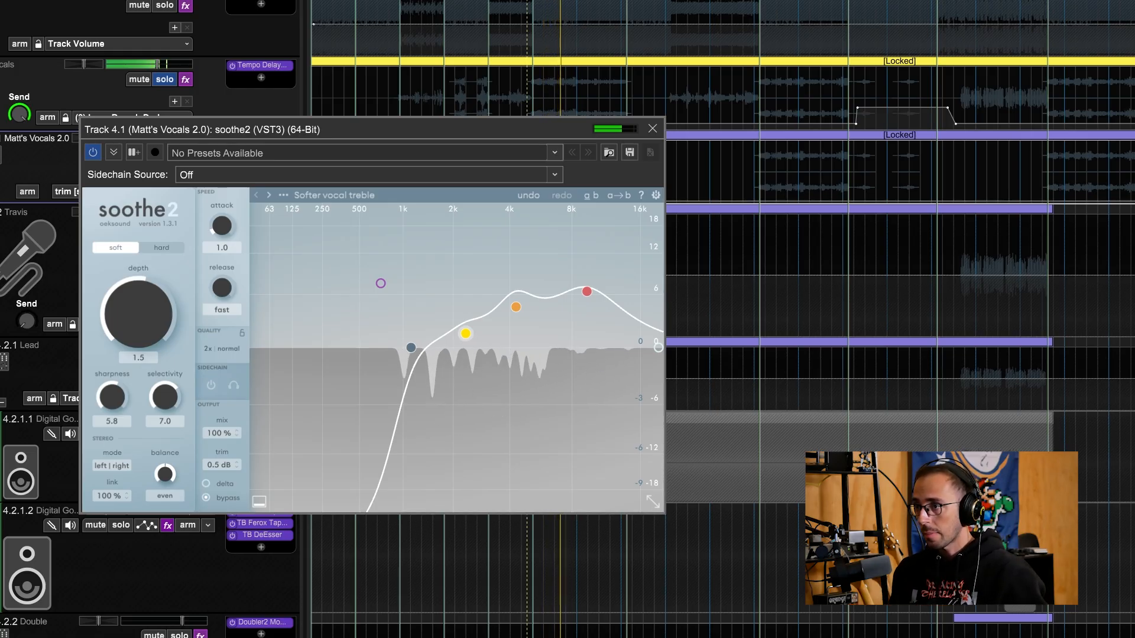
pyautogui.click(206, 498)
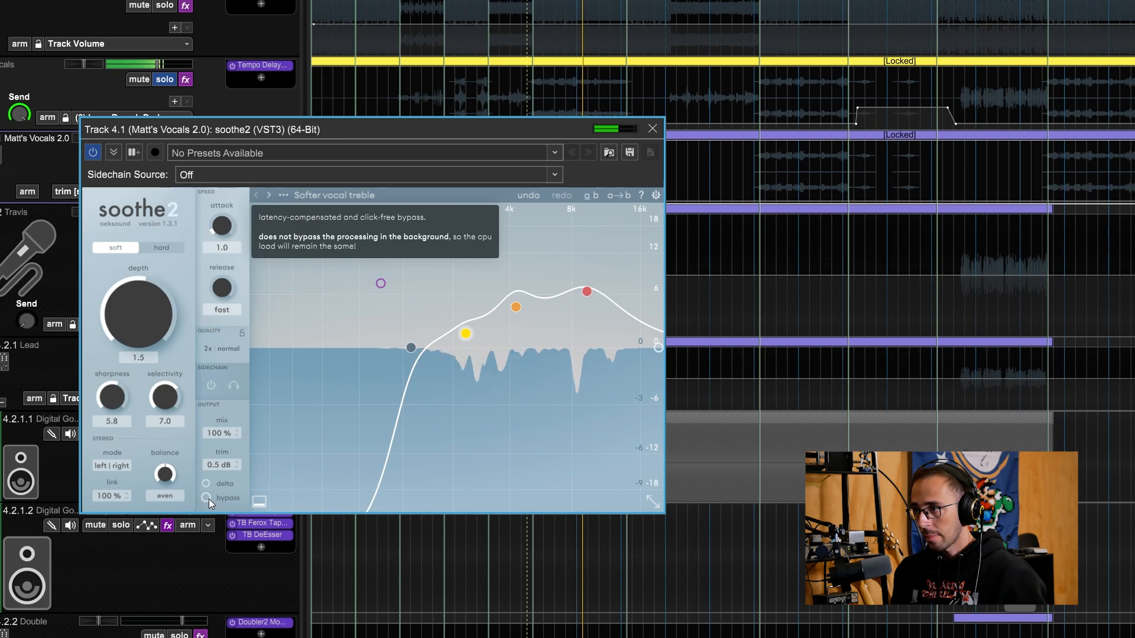
pyautogui.click(207, 499)
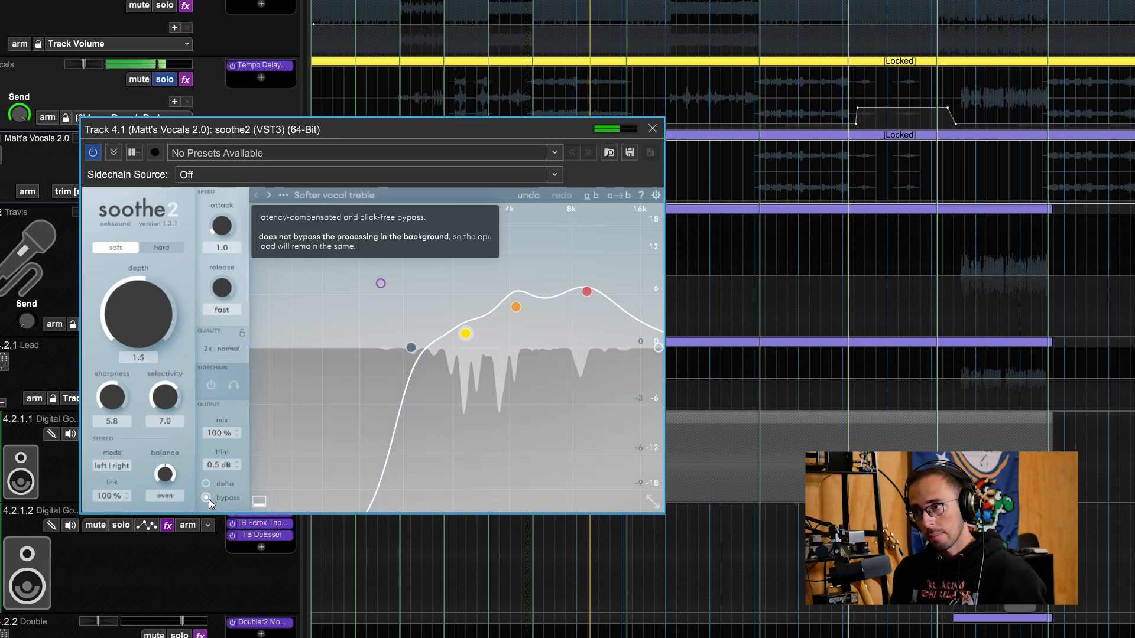